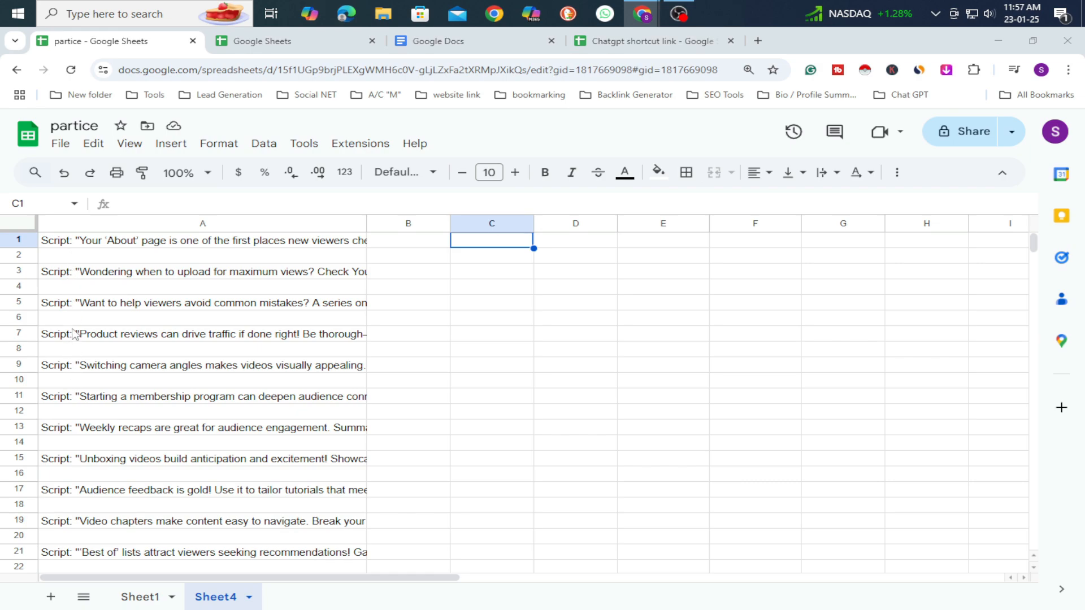
scroll(90, 277, down, 5)
scroll(68, 280, up, 5)
click(591, 244)
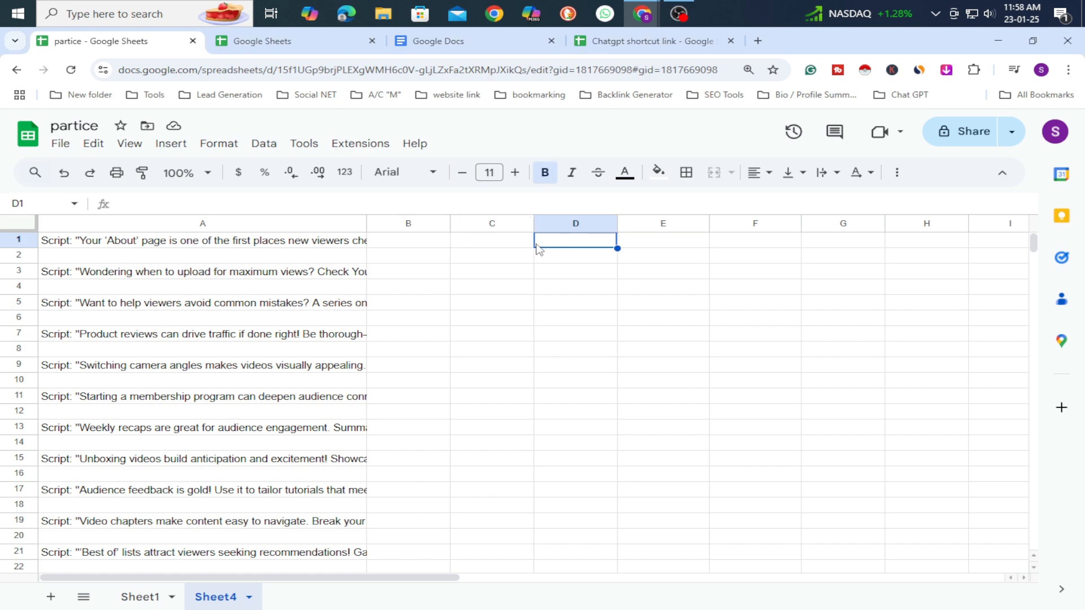
click(498, 245)
click(552, 247)
Enter the formula =SUBSTITUTE(A1,"Script:","") in cell C1 to remove the "Script:" prefix from A1
click(491, 244)
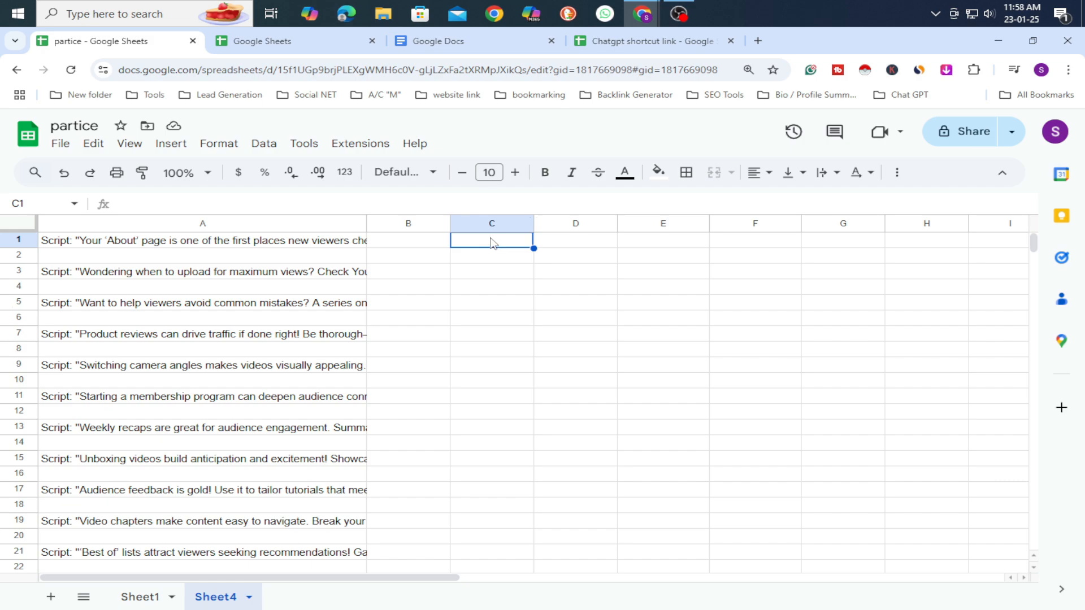
text(=)
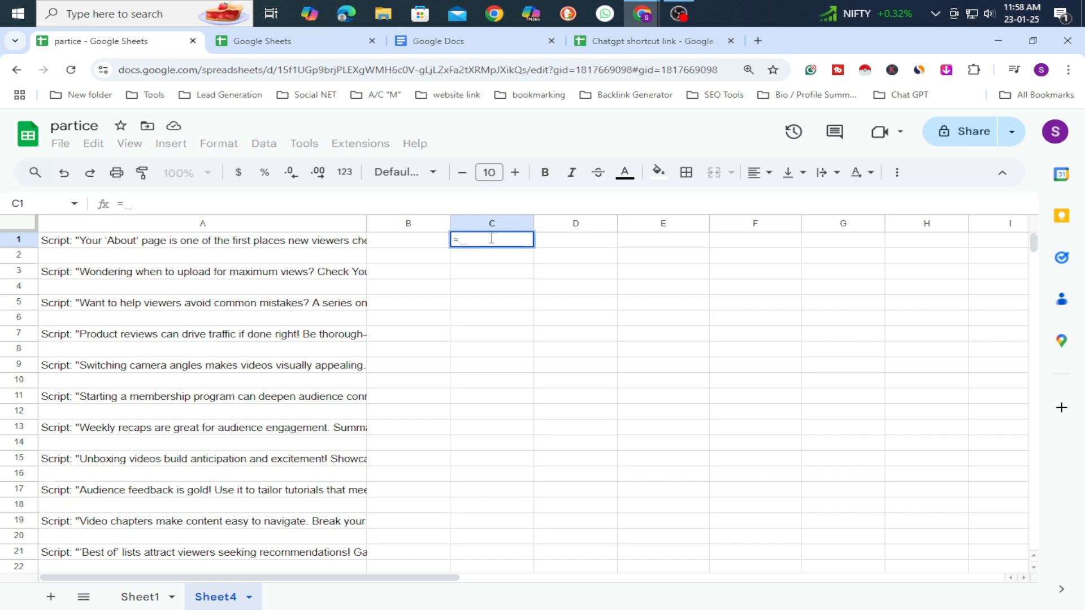
text(sub)
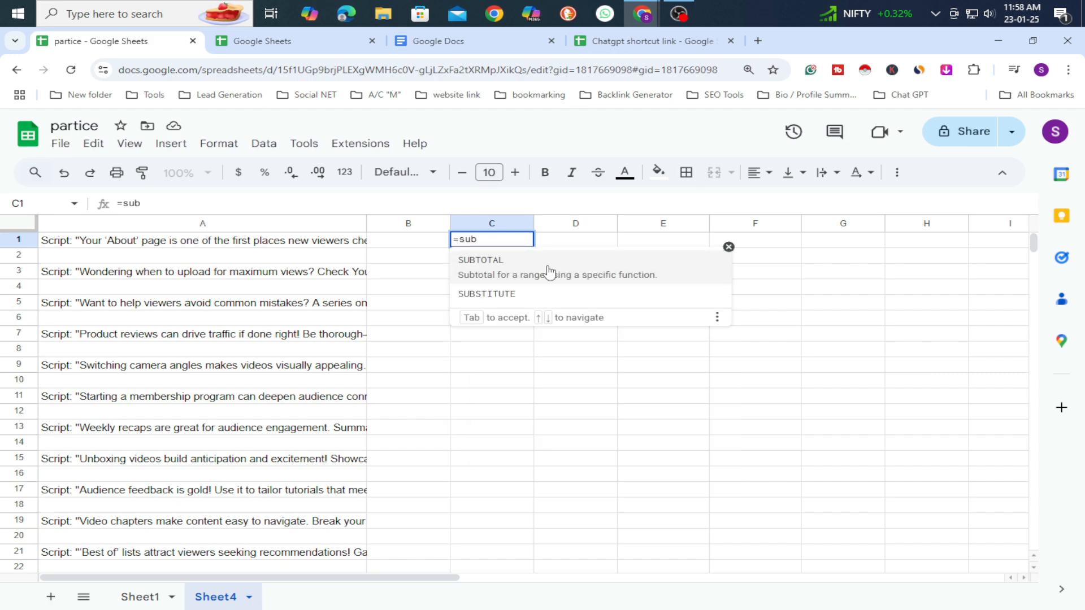
click(513, 300)
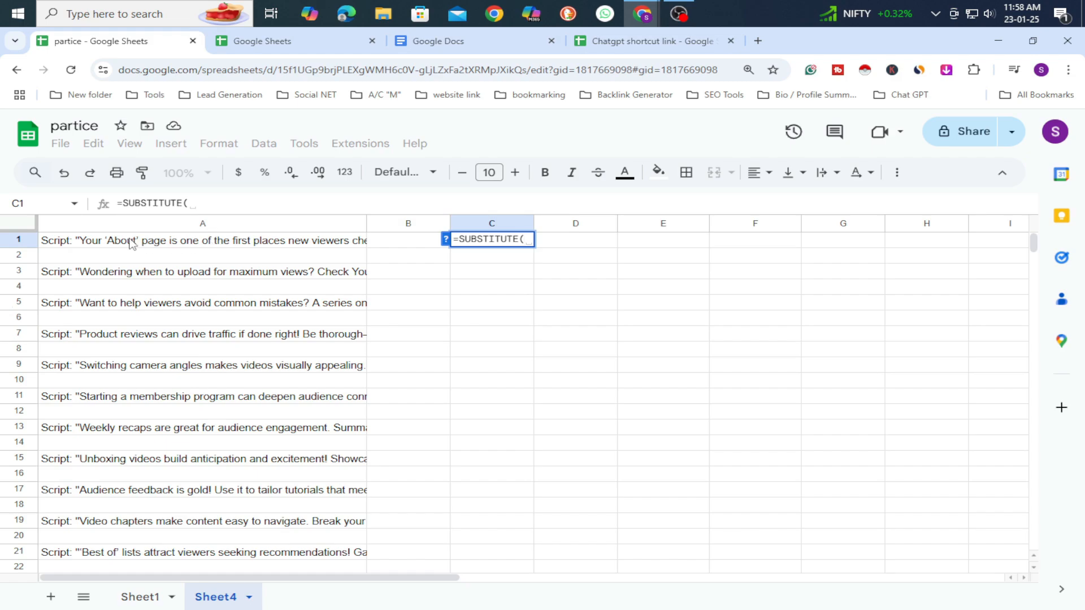
click(112, 247)
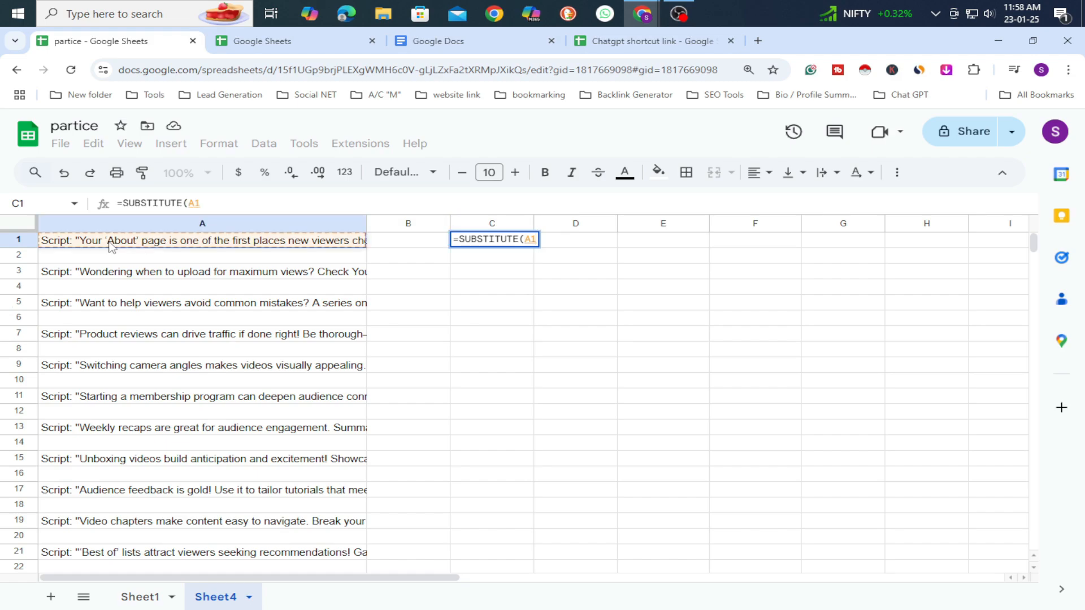
text(,)
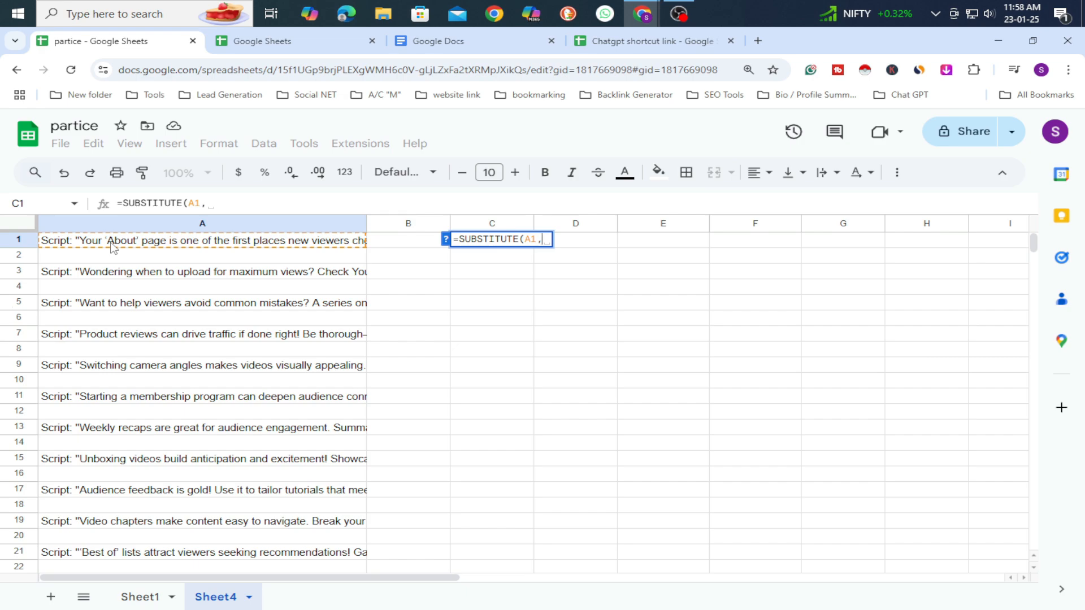
text(")
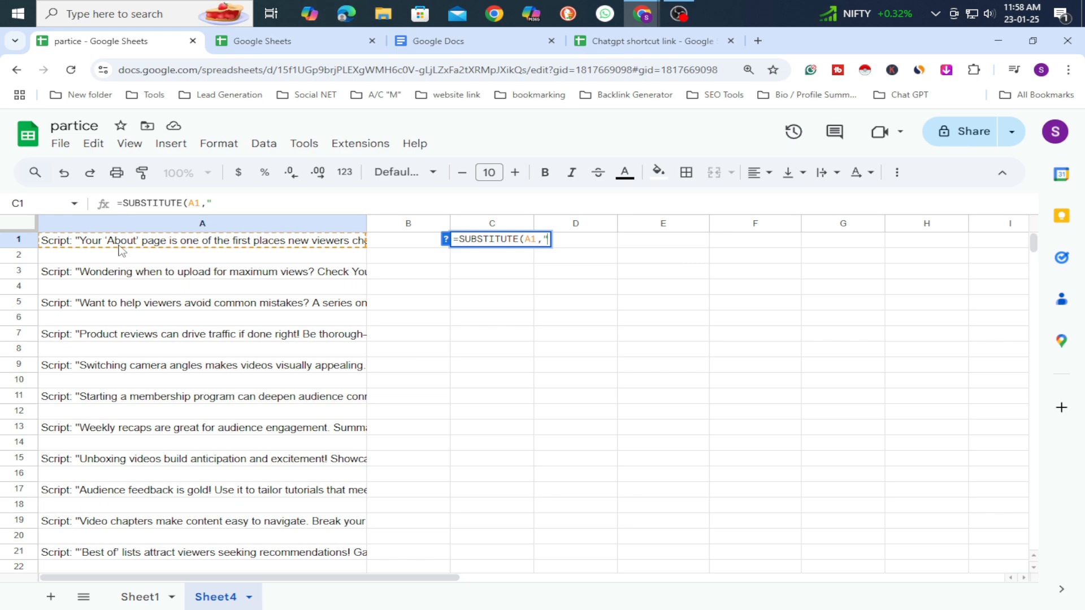
text(Script)
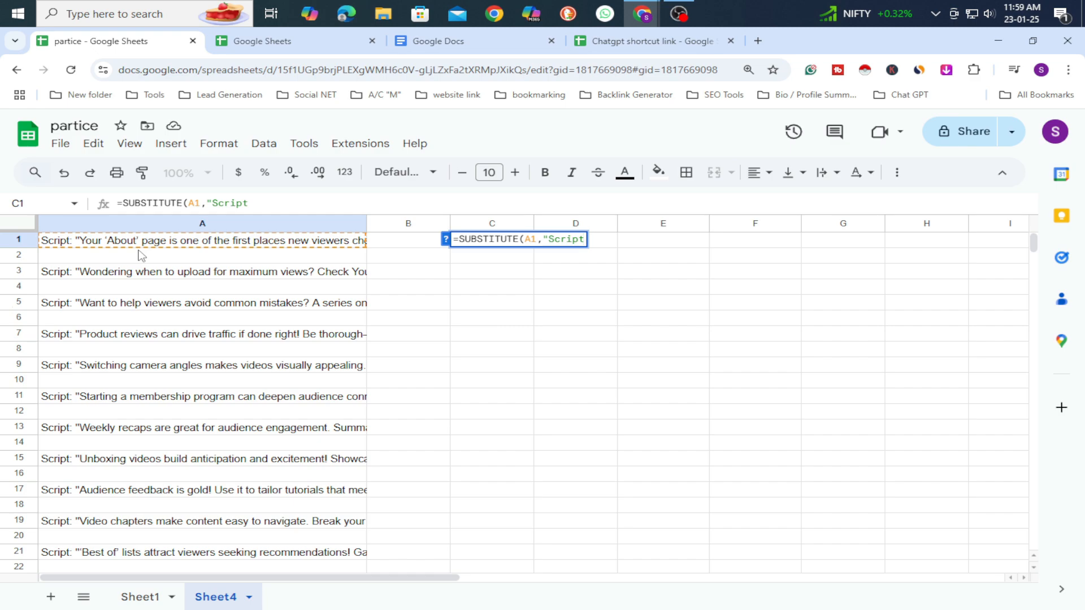
text(:)
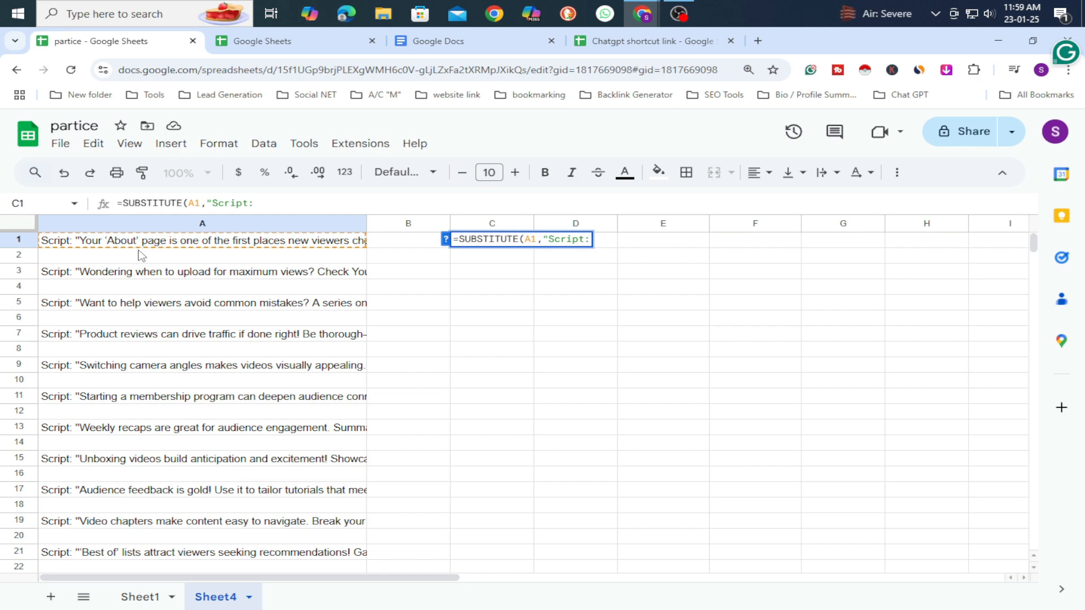
text(")
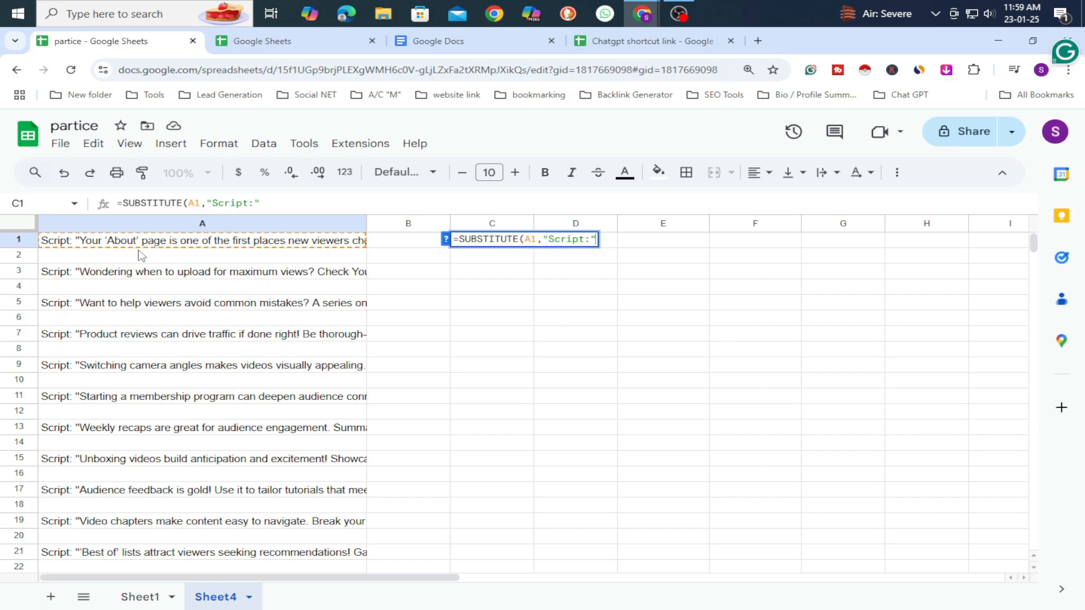
text(,)
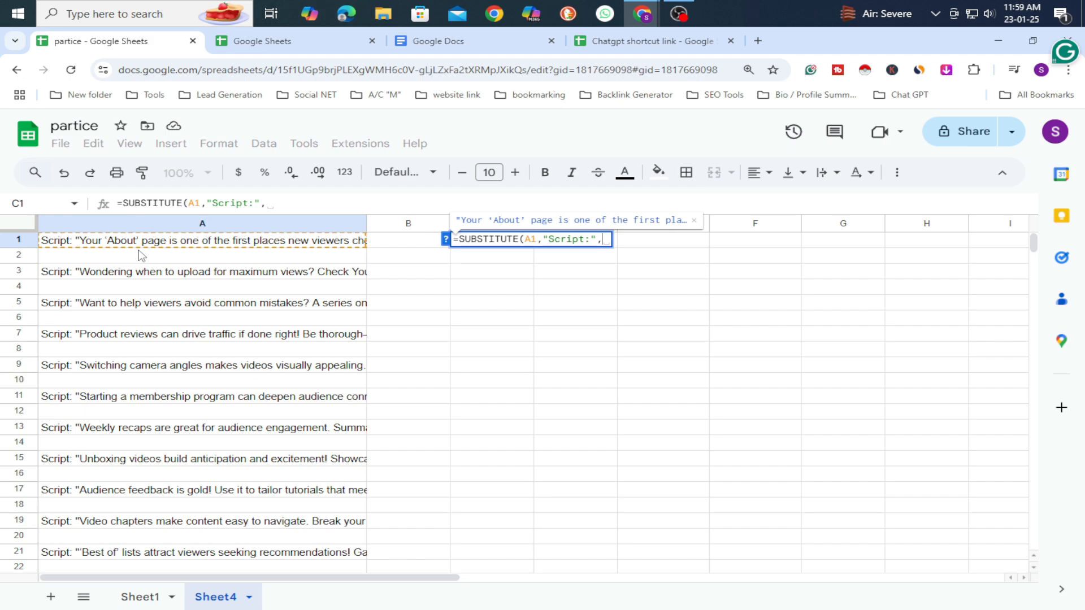
text("")
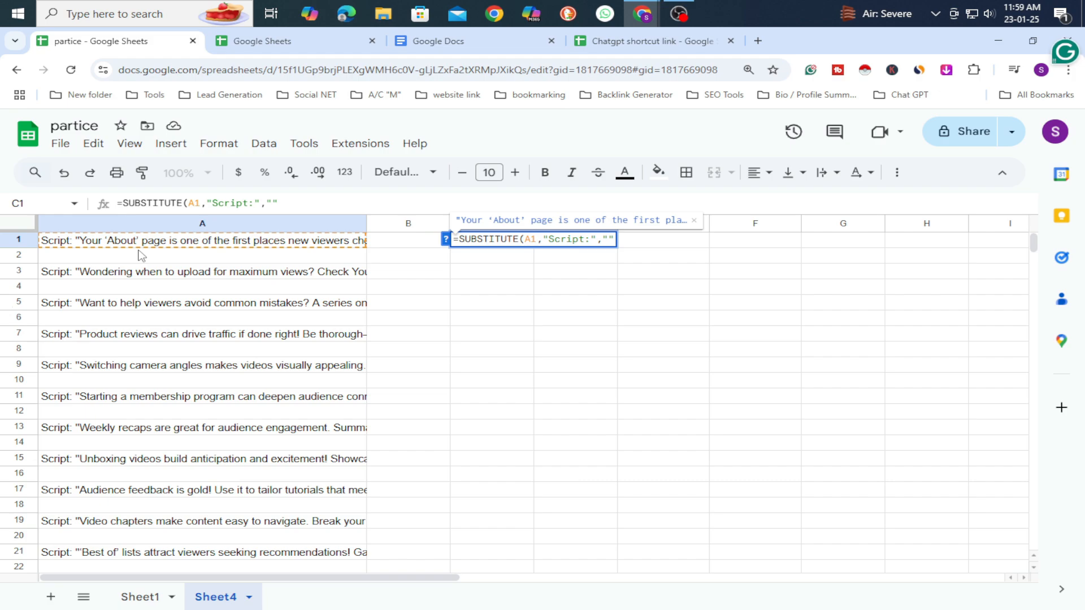
text())
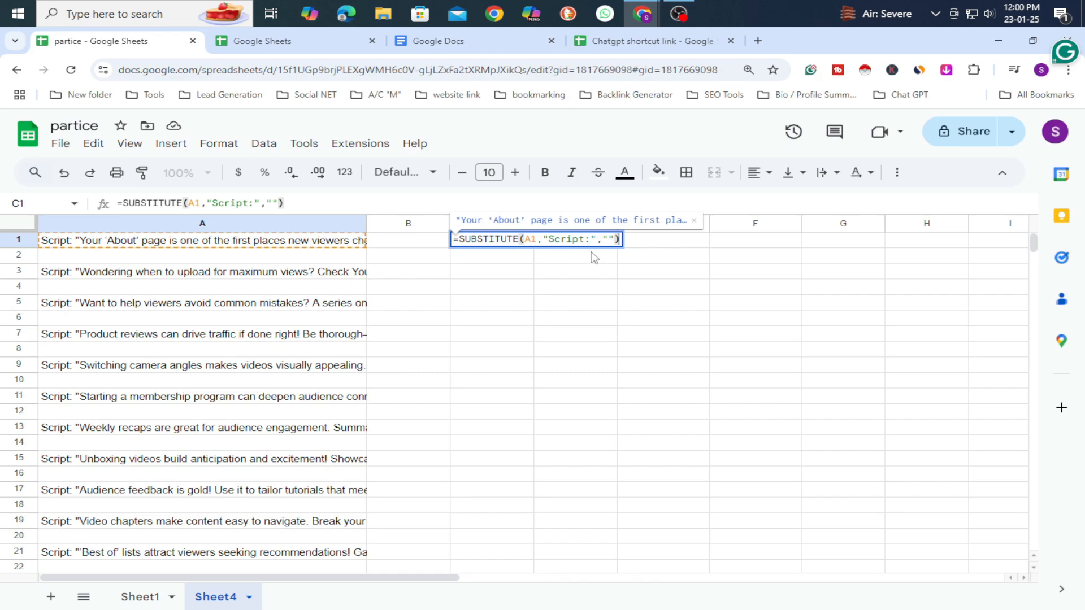
key(Return)
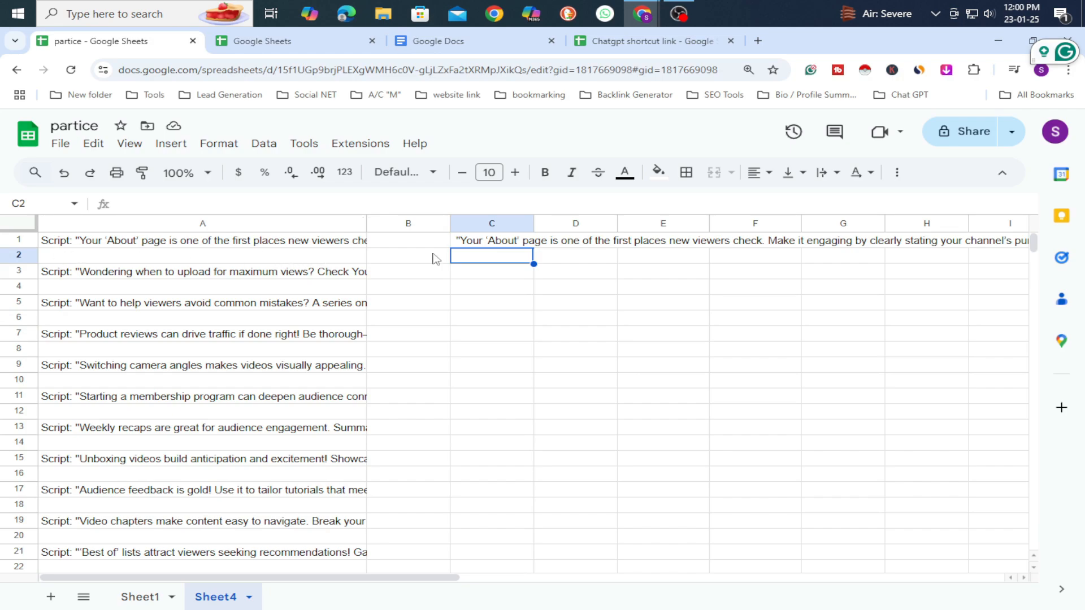
Fill the SUBSTITUTE formula from C1 down through C25
click(516, 245)
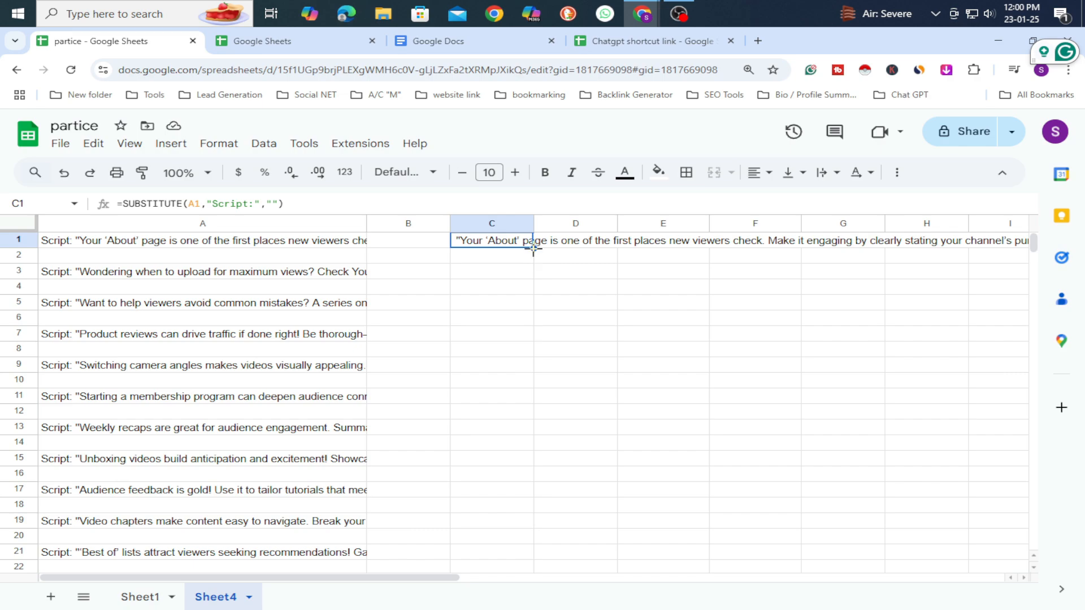
drag(533, 248, 533, 474)
scroll(528, 460, up, 3)
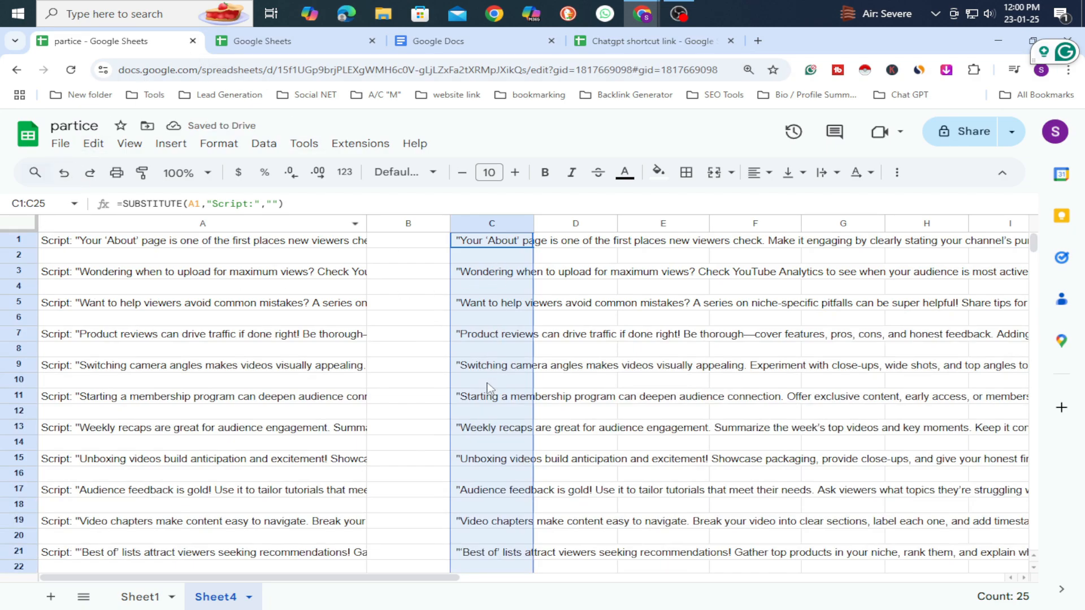
Review the filled results in column C and inspect the formulas in cells C1, C3, C5 and C7
click(396, 273)
scroll(266, 367, down, 5)
scroll(265, 370, up, 5)
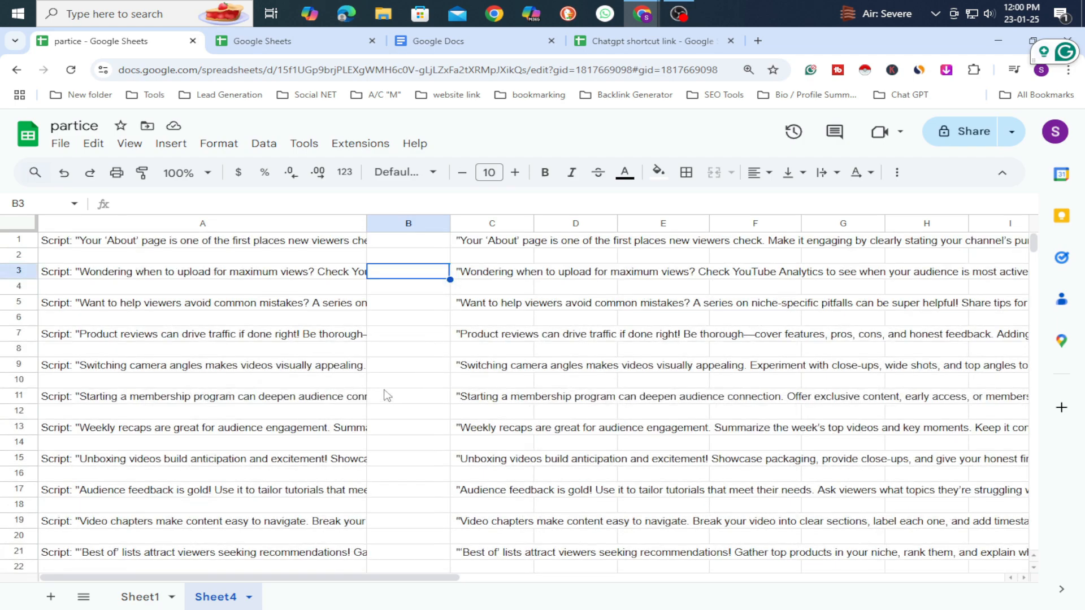
click(506, 246)
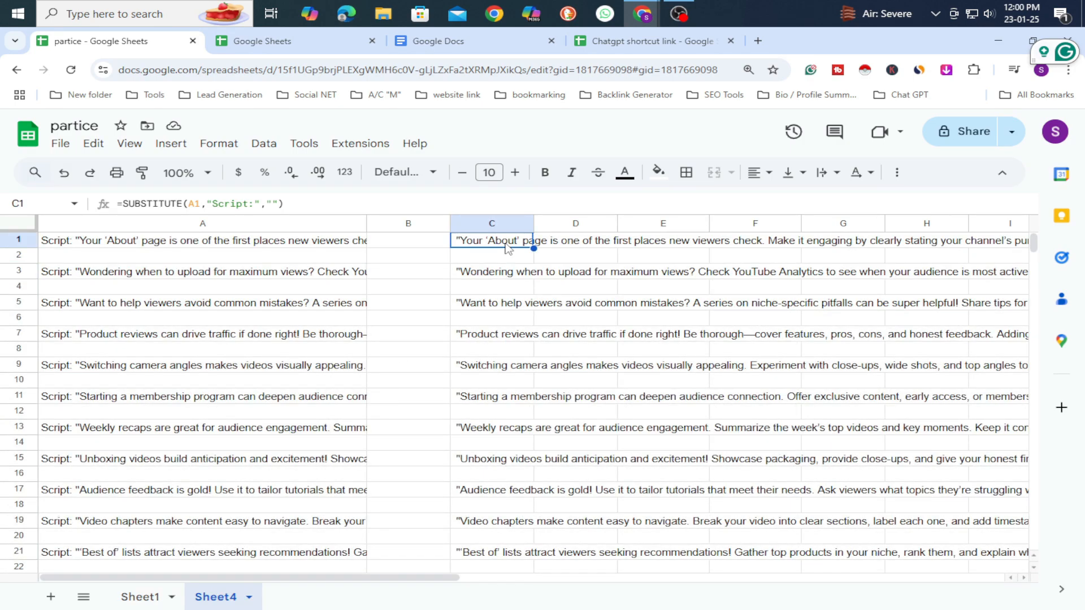
click(500, 280)
click(497, 305)
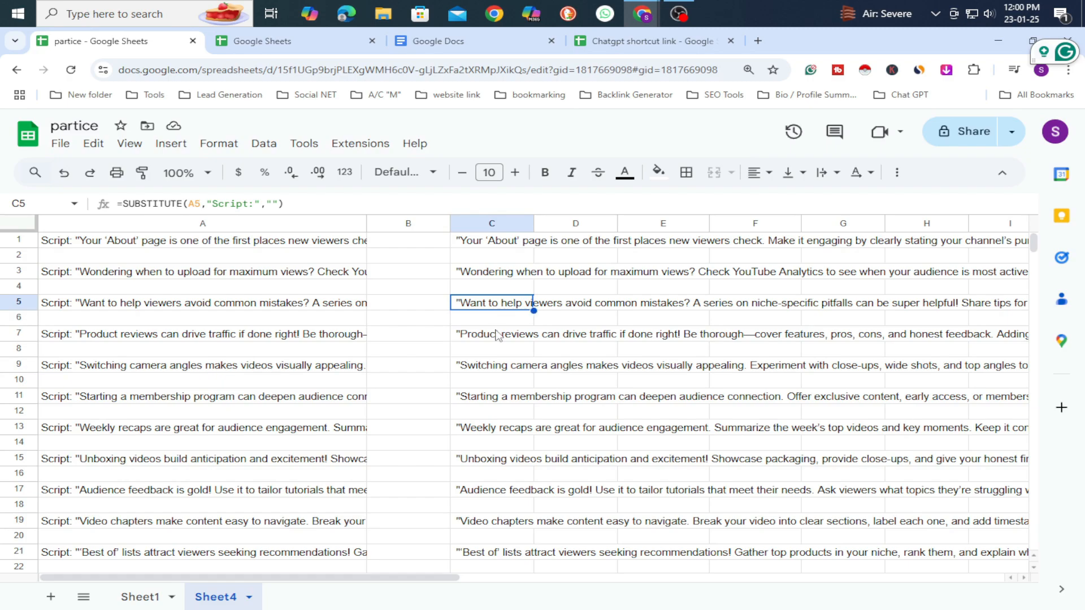
click(498, 335)
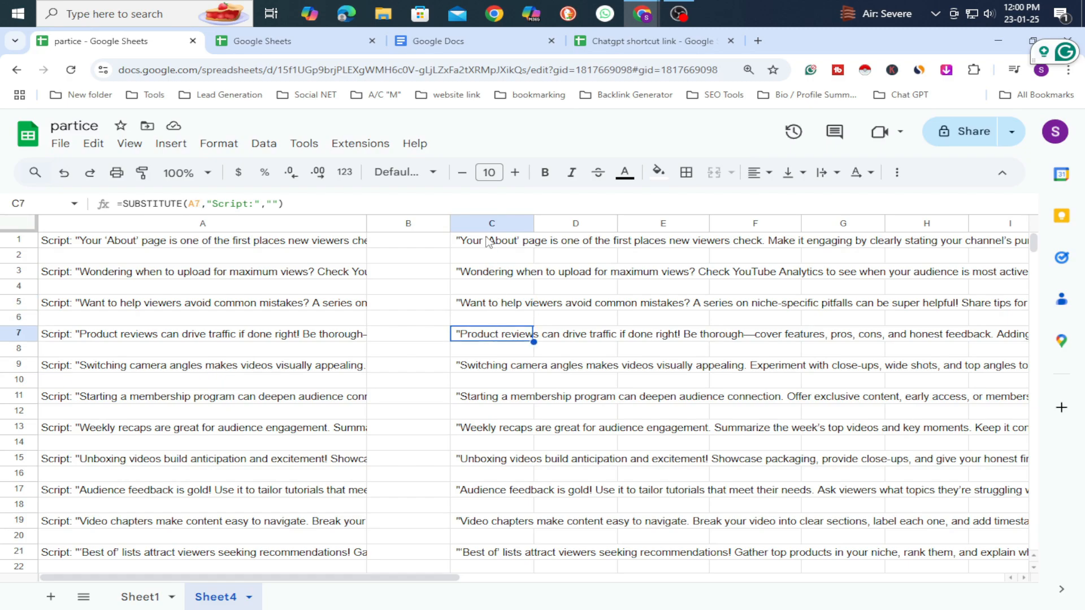
Replace the formulas in C1:C25 with their results by copying the range and pasting values only over it
drag(492, 245, 519, 365)
scroll(507, 286, up, 5)
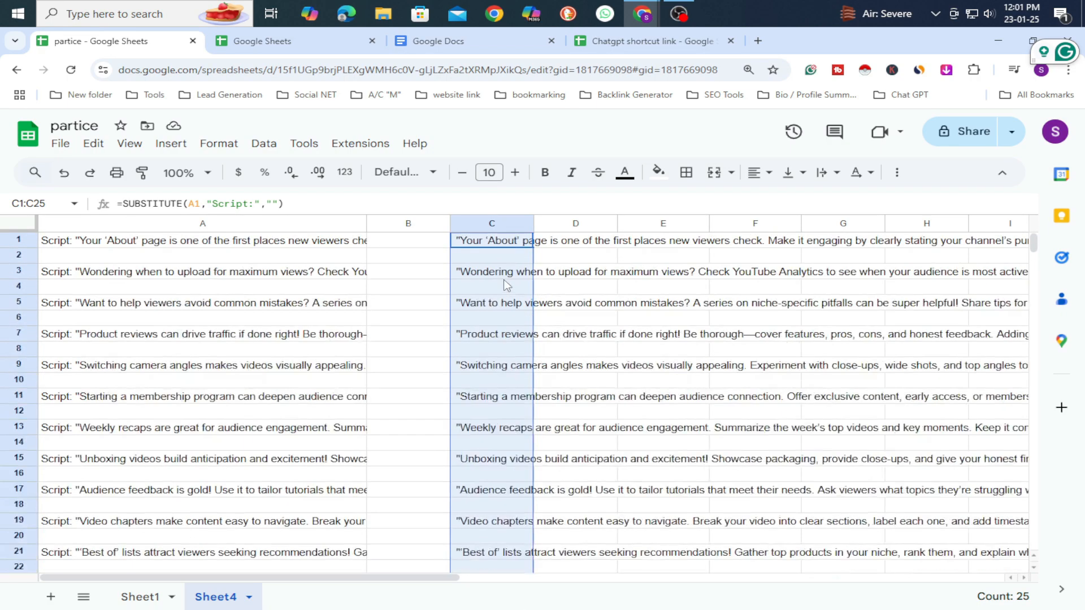
right_click(505, 283)
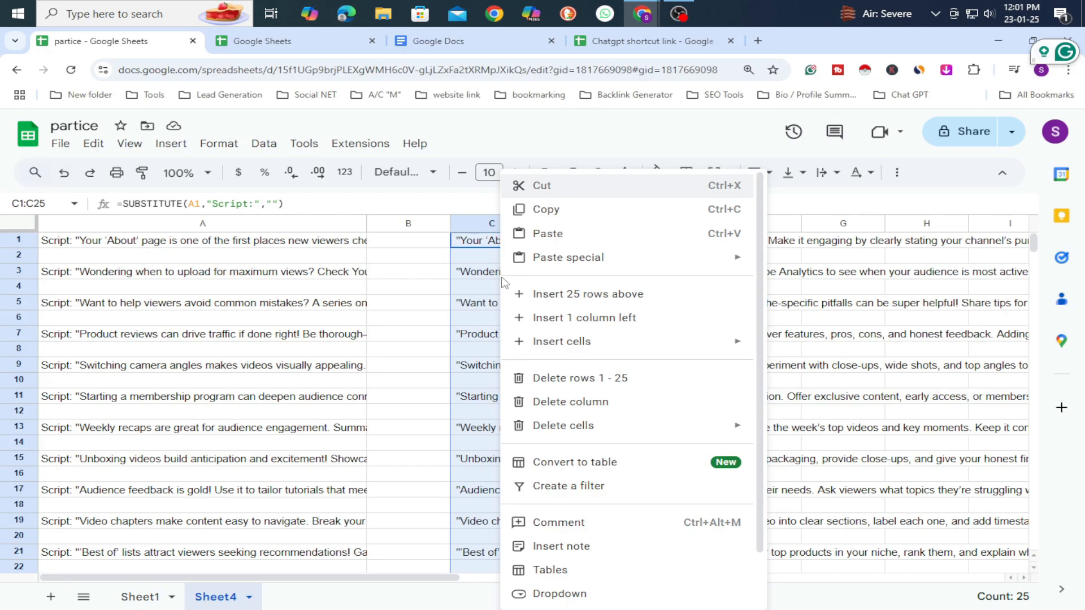
click(517, 209)
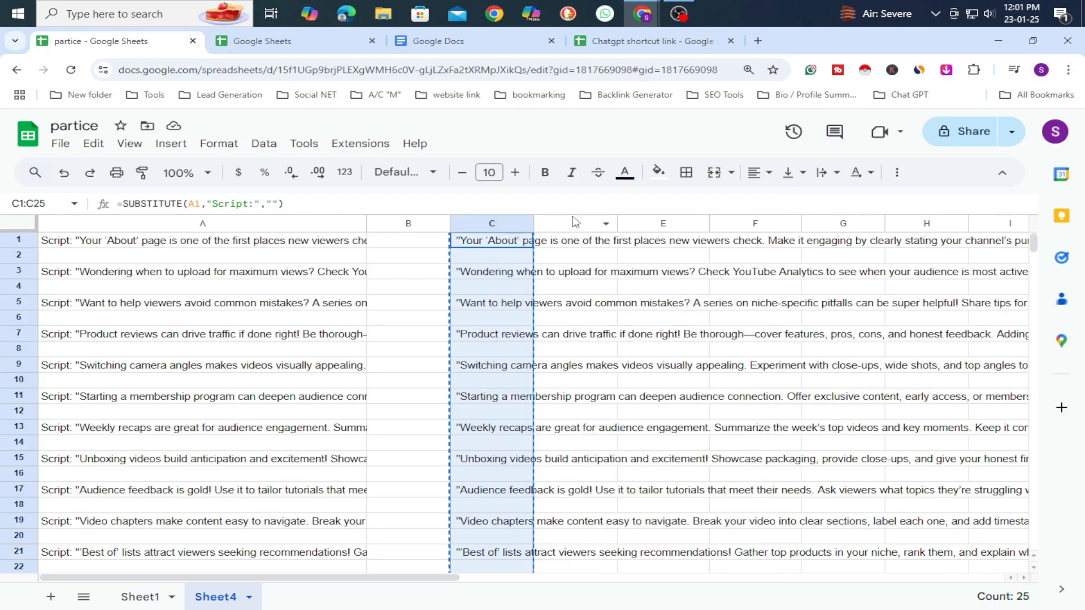
right_click(503, 258)
mouse_move(503, 257)
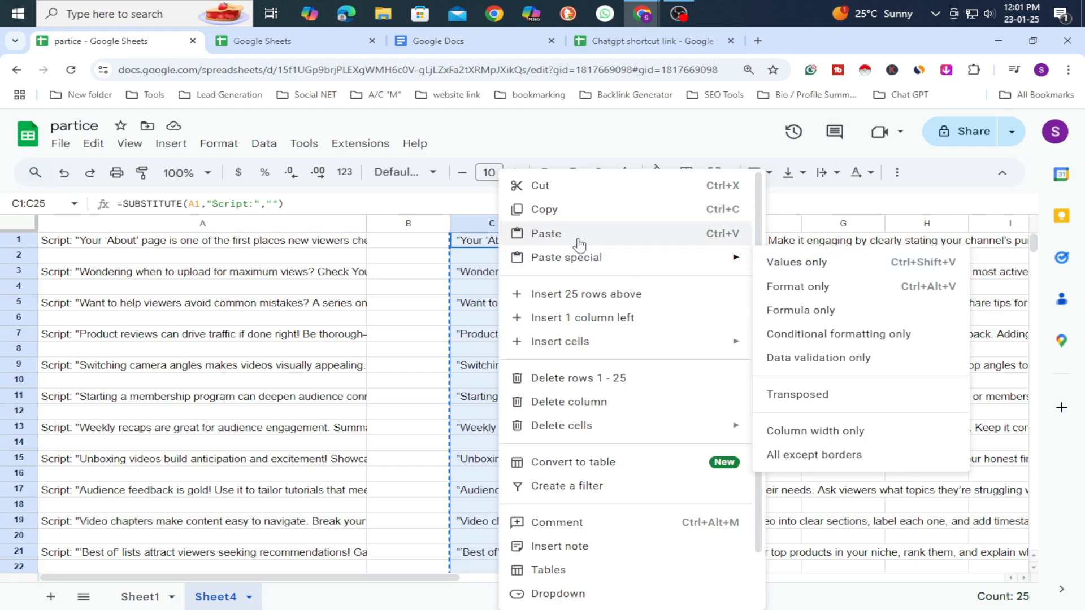
mouse_move(616, 271)
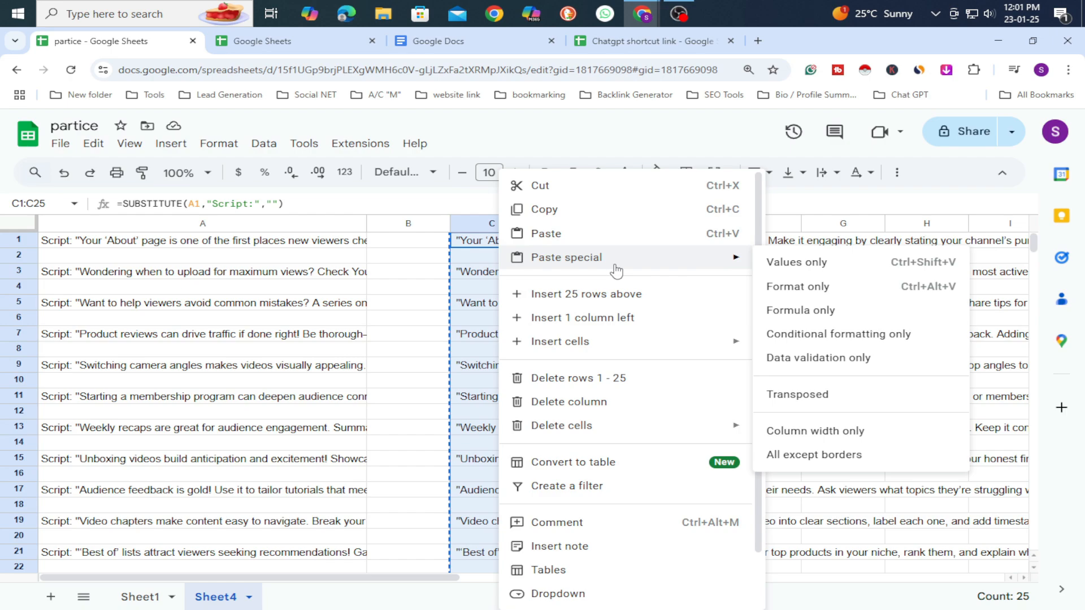
click(810, 266)
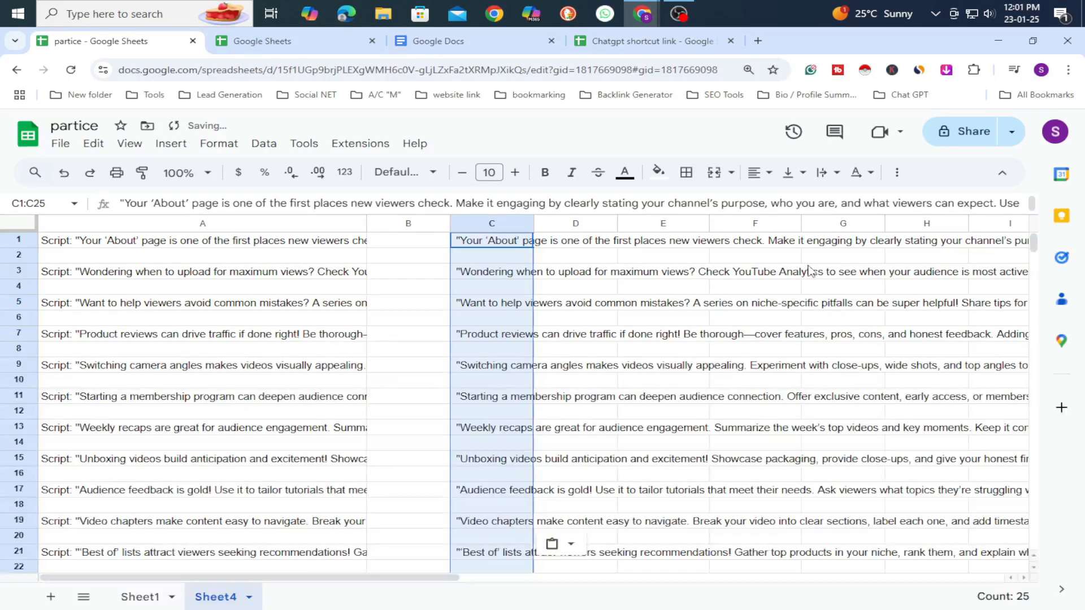
Inspect the contents of C3, C5 and C7 and look through column C to check the pasted values
click(490, 277)
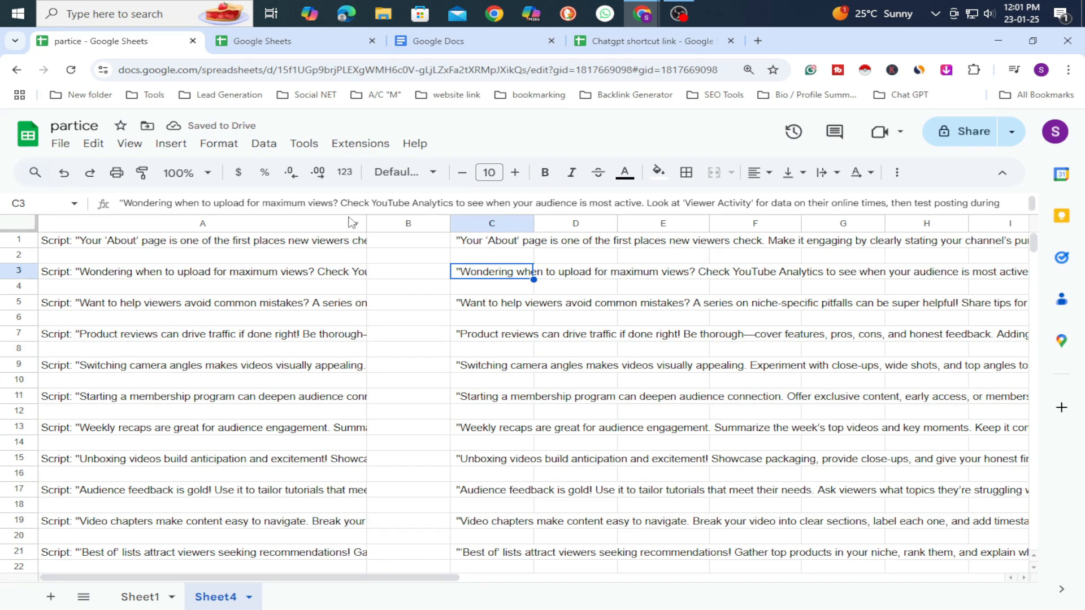
click(508, 305)
click(503, 335)
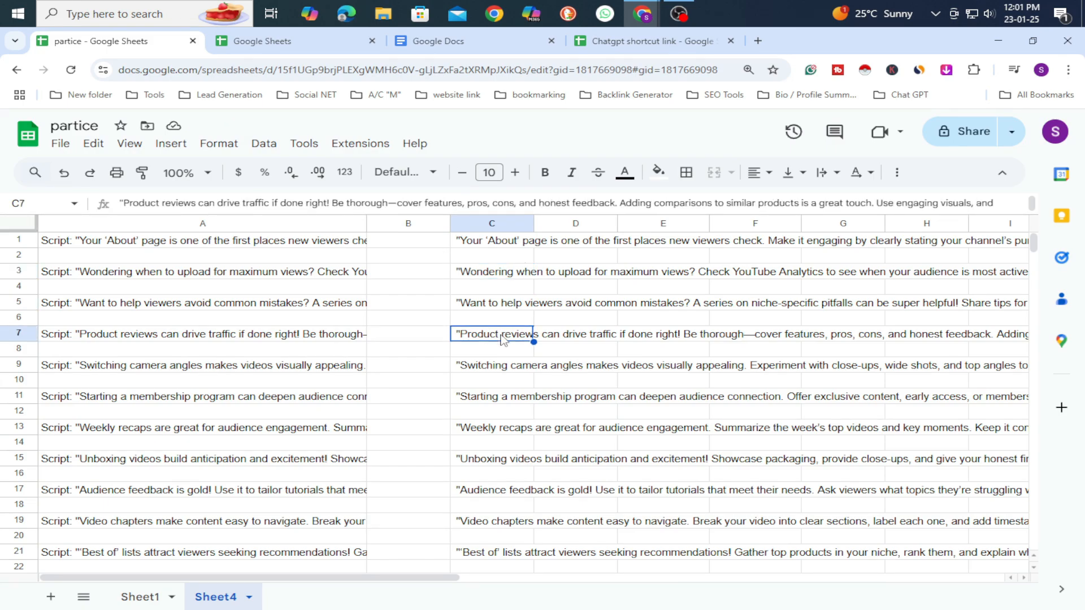
scroll(498, 278, down, 5)
scroll(497, 278, up, 5)
scroll(120, 363, down, 5)
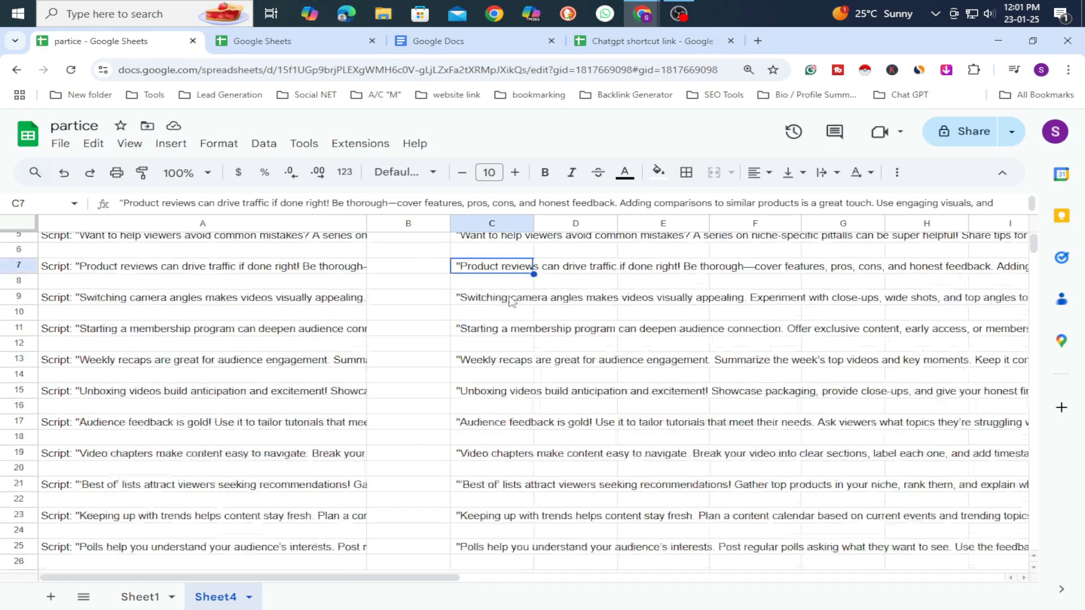